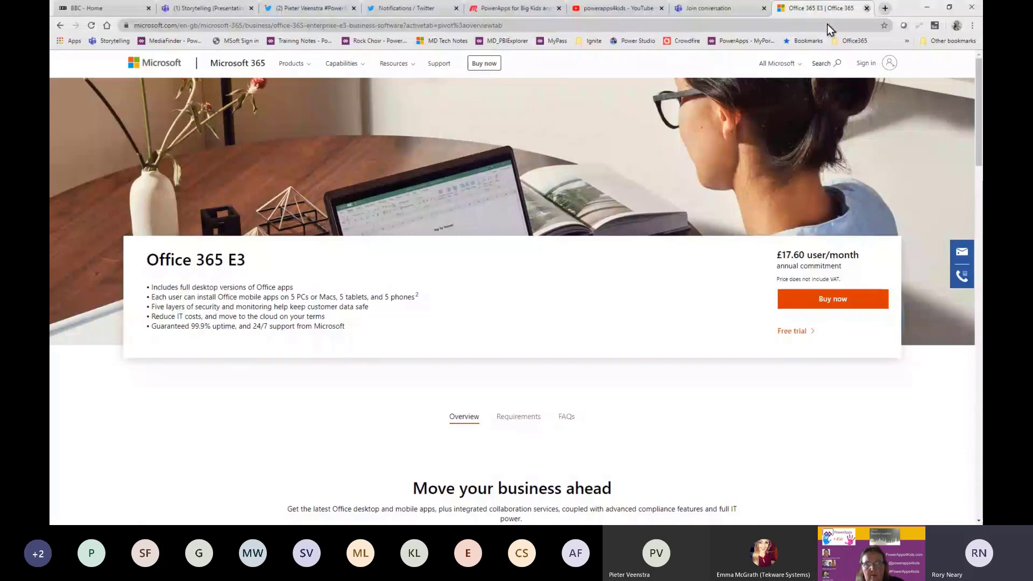
Close the Office 365 E3 tab and search the web for 'office 365 trial e3'.
key(ctrl+w)
key(ctrl+l)
text(office 36)
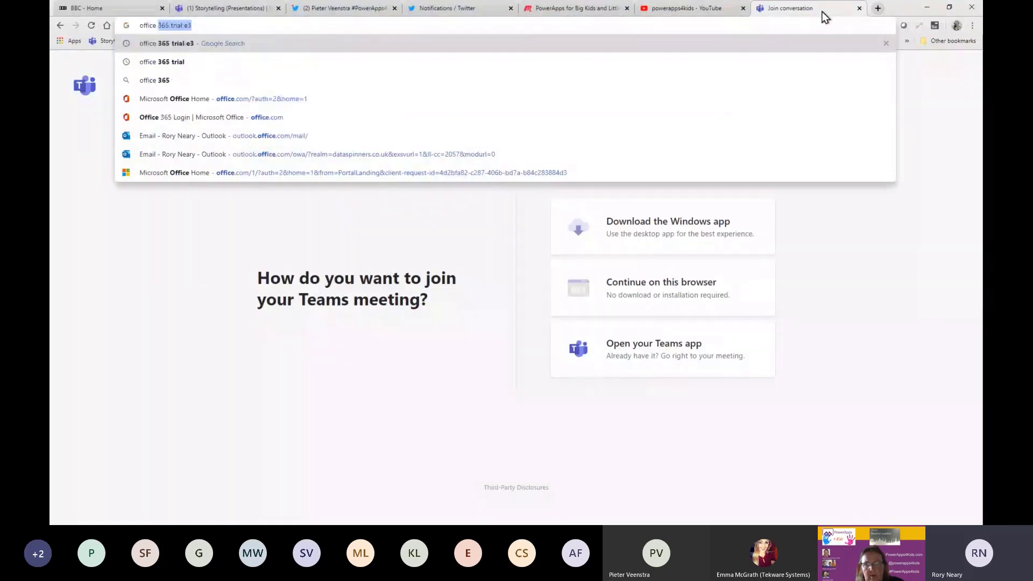
text(5 )
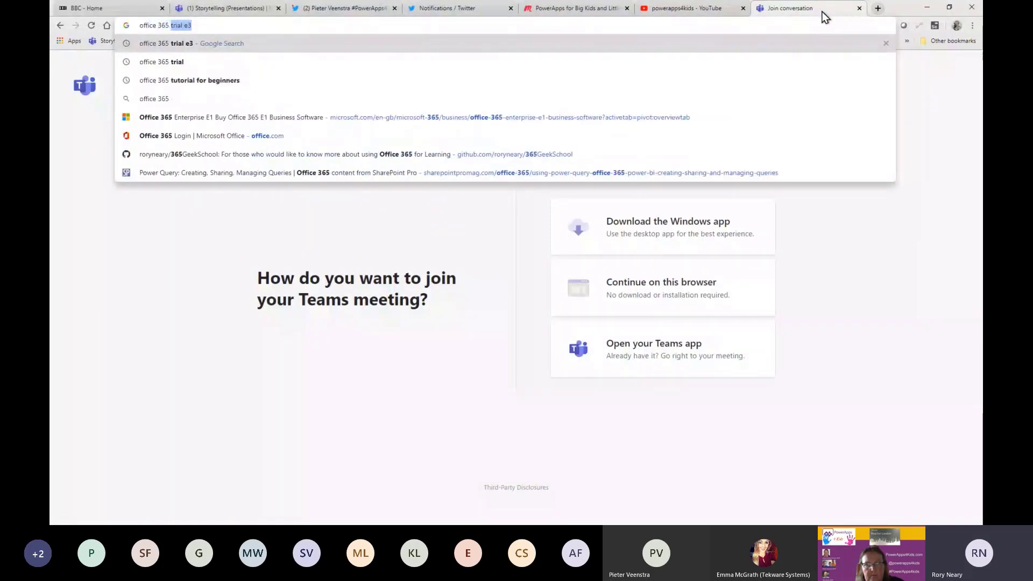
text(trial )
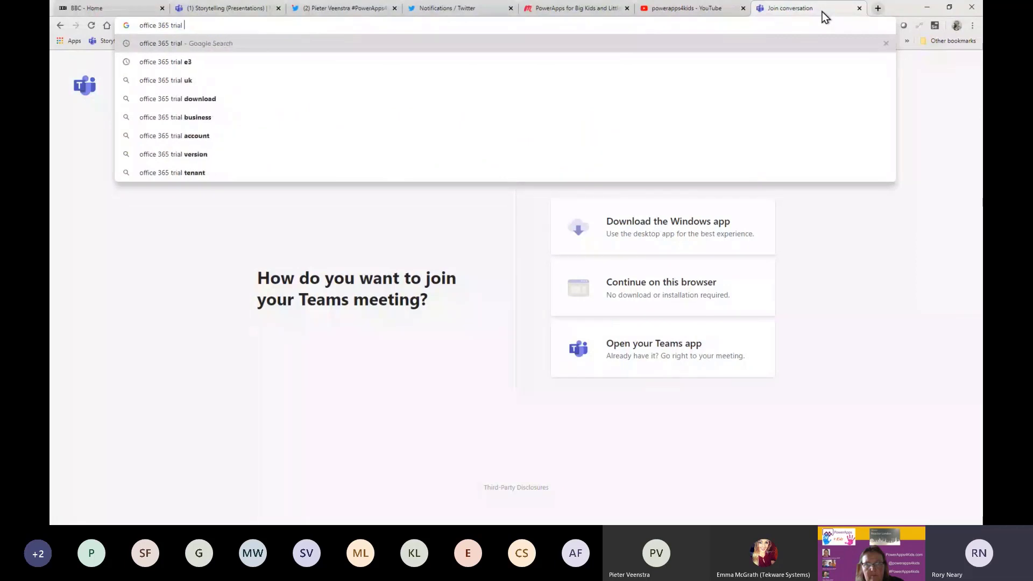
text(e3)
key(Return)
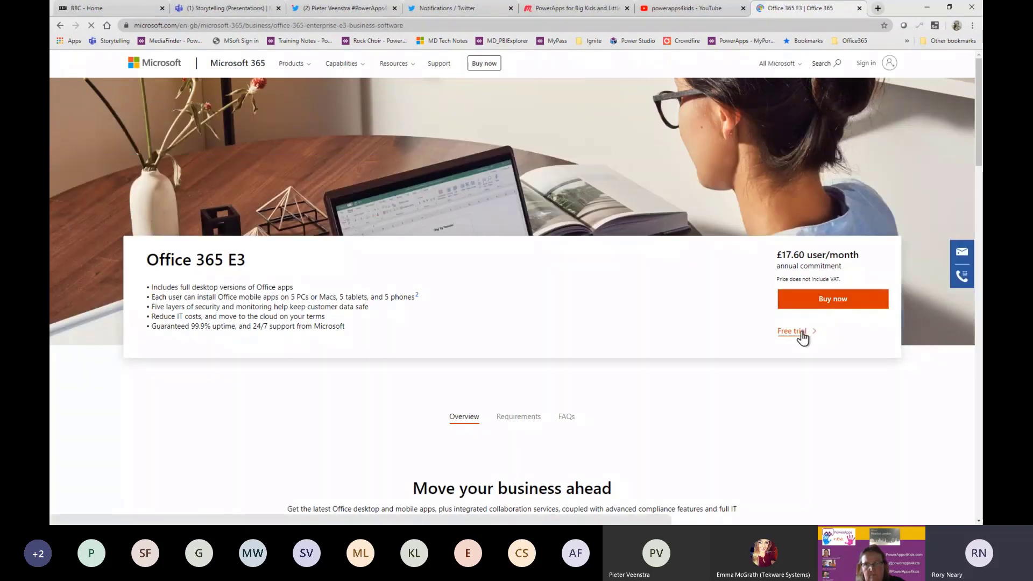
Start the Office 365 E3 free trial as a new account, then dismiss the email autofill suggestions.
click(802, 333)
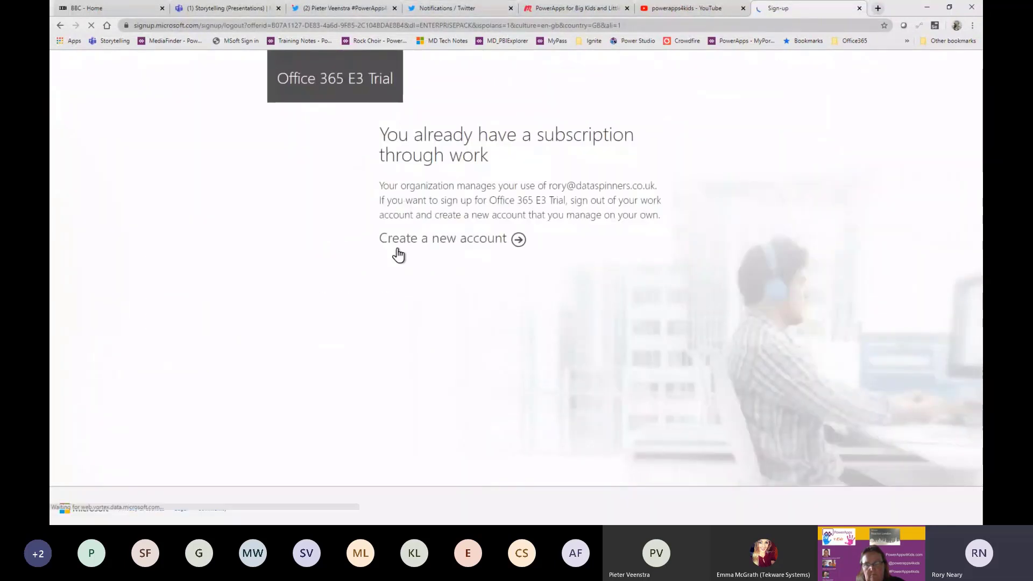
click(461, 247)
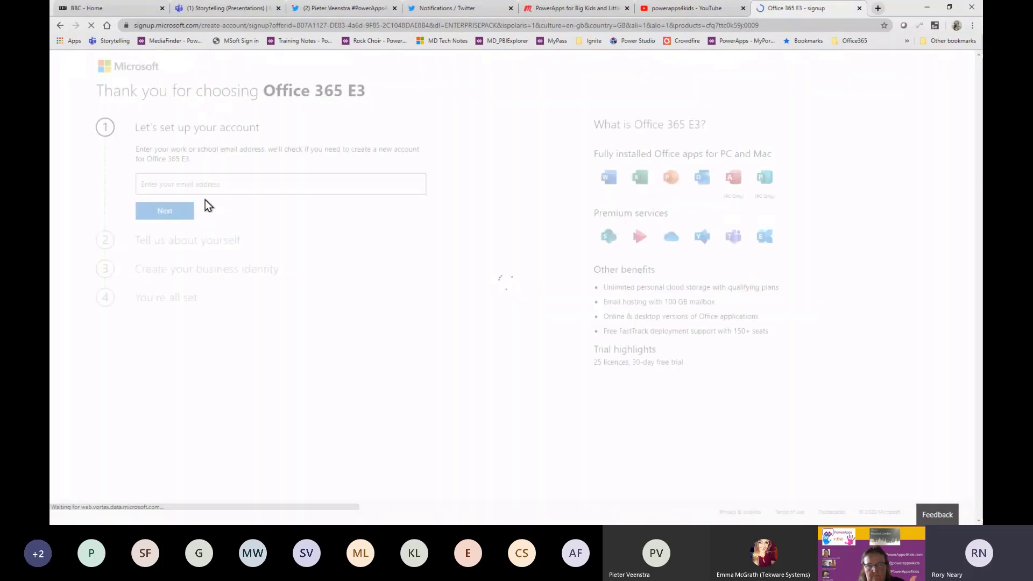
click(234, 185)
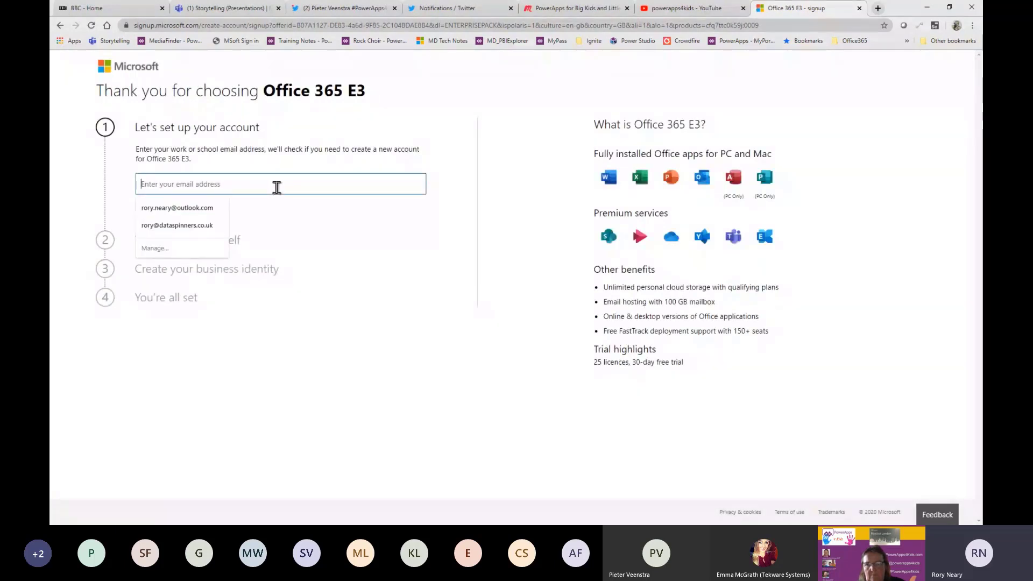
click(358, 232)
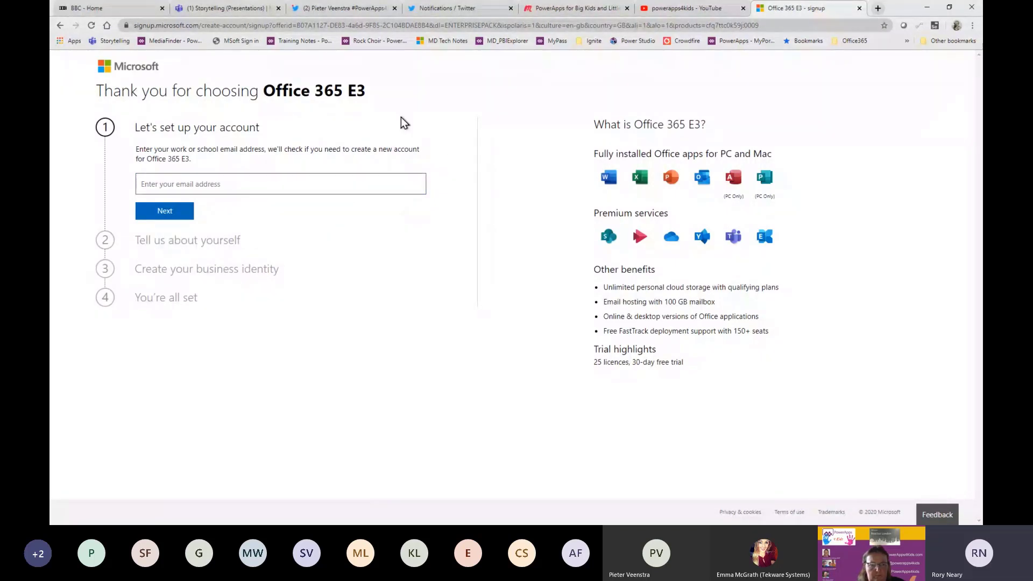
click(972, 25)
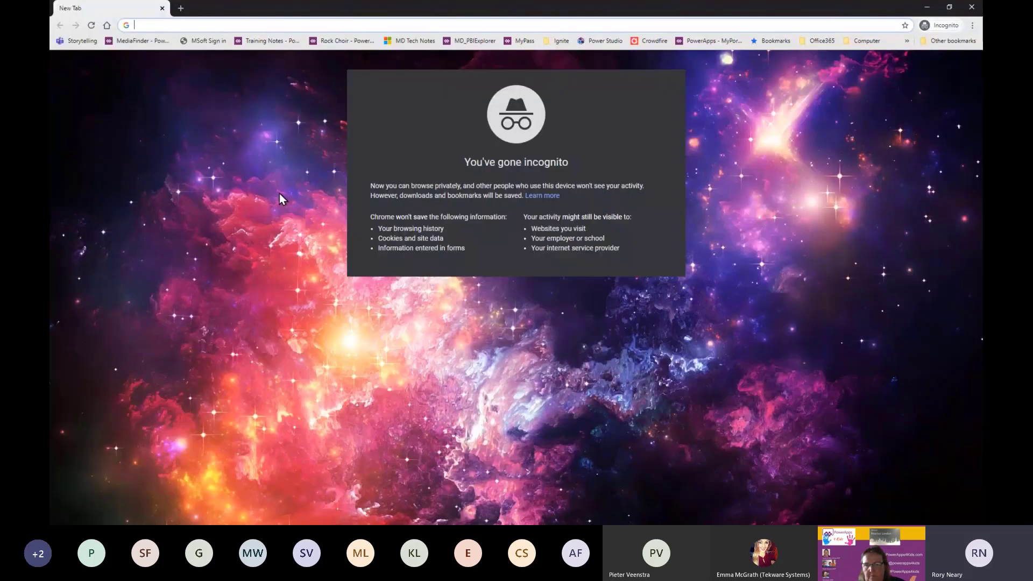
In incognito, search 'office 365 e3 trial' and open the Microsoft Office 365 E3 result.
text(office)
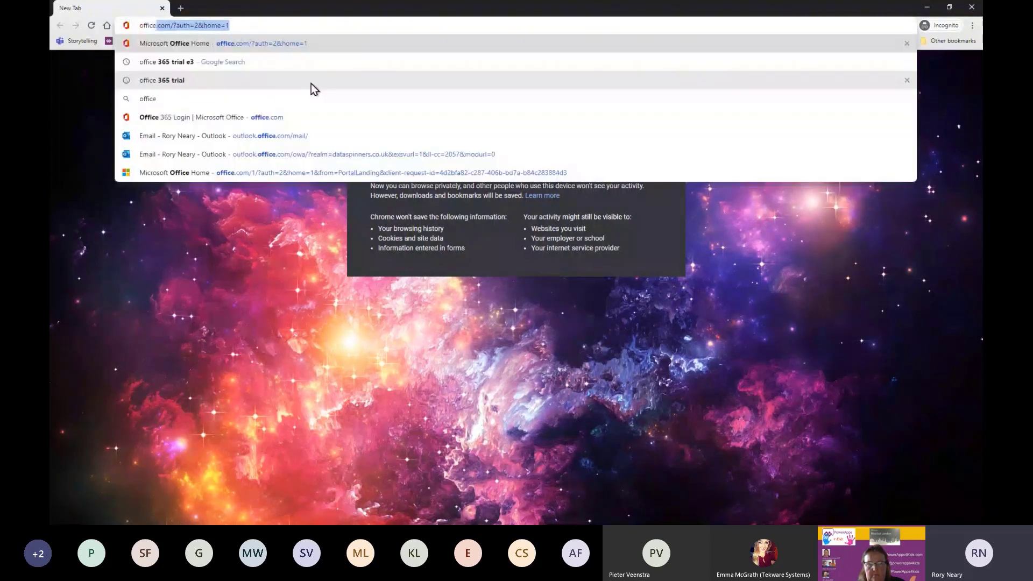
text( 365 e3 t)
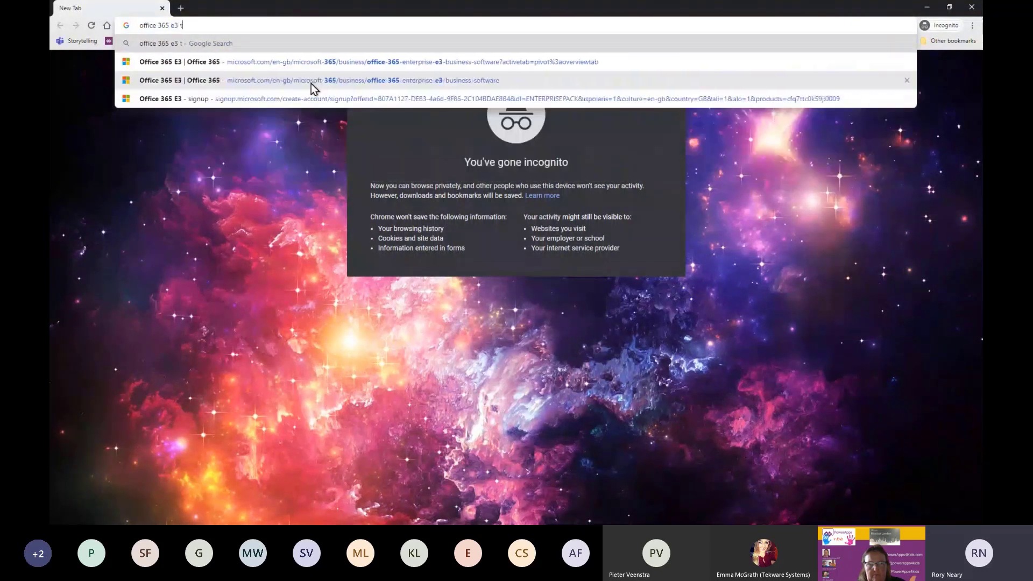
text(rial)
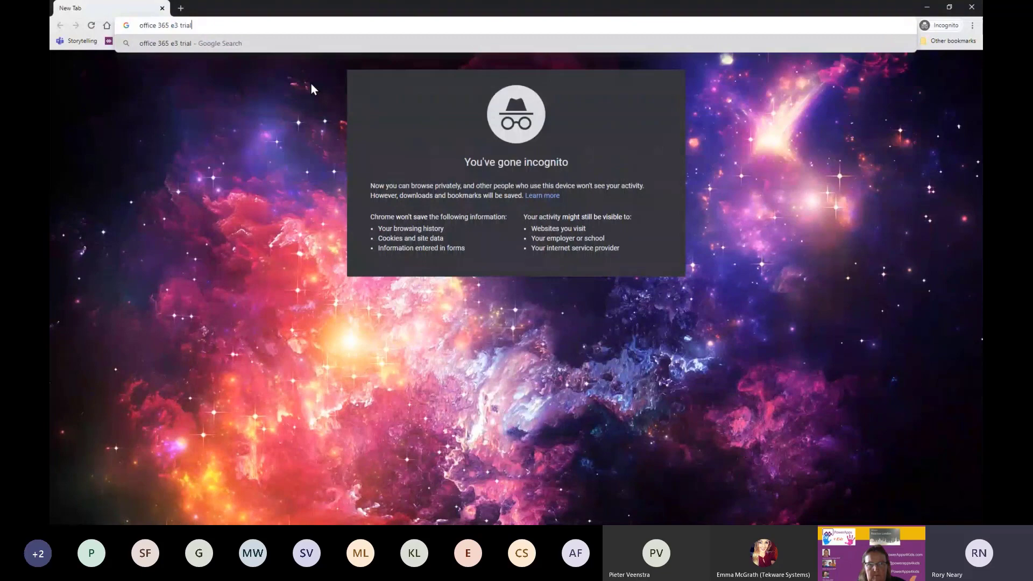
key(Return)
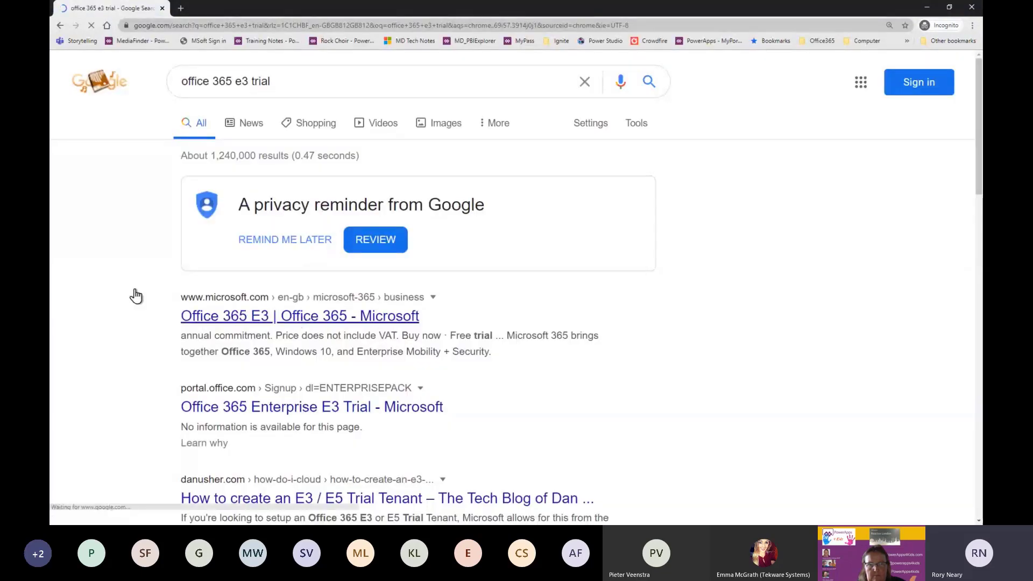
click(134, 290)
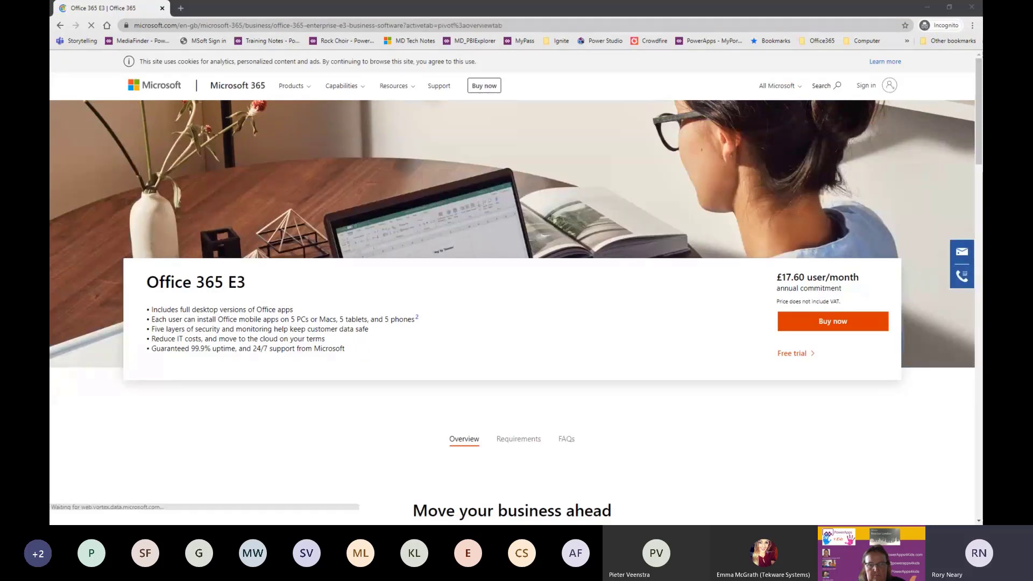
Open the Office 365 E3 free trial sign-up form from the product page.
click(793, 355)
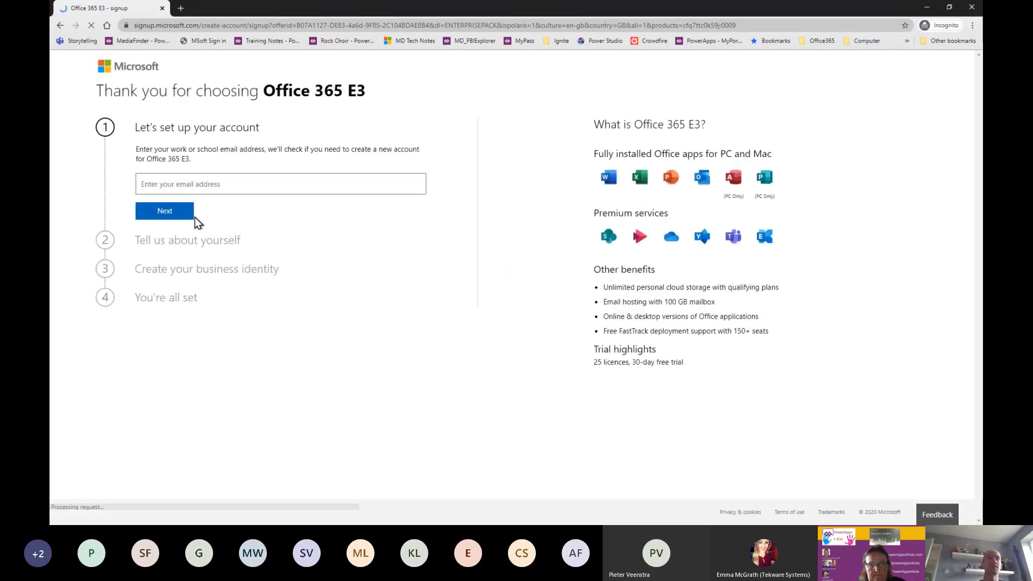
Enter the saved work email address and choose to create a new account.
click(226, 184)
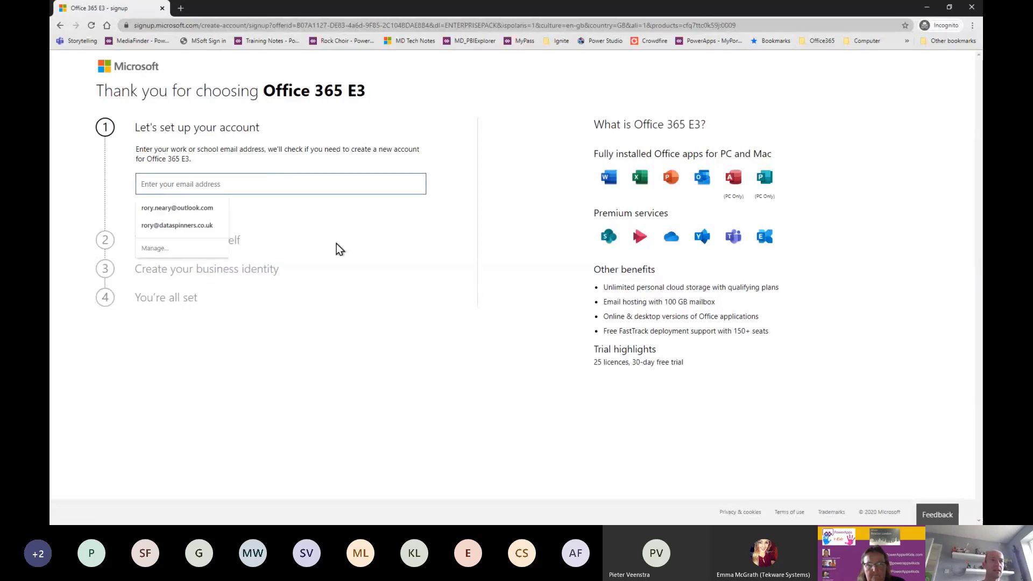
key(Down)
key(Down)
key(Return)
click(165, 212)
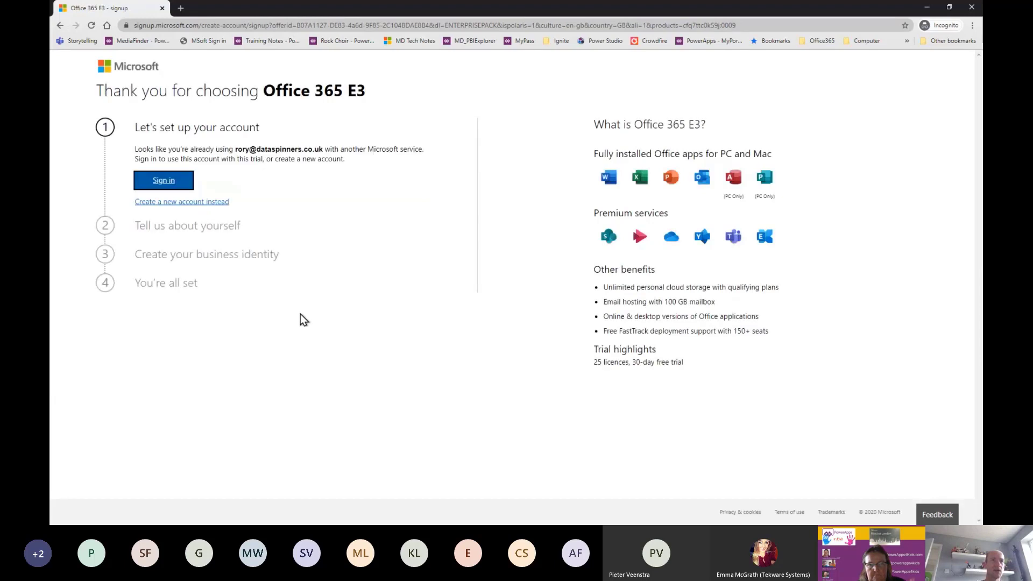
click(179, 210)
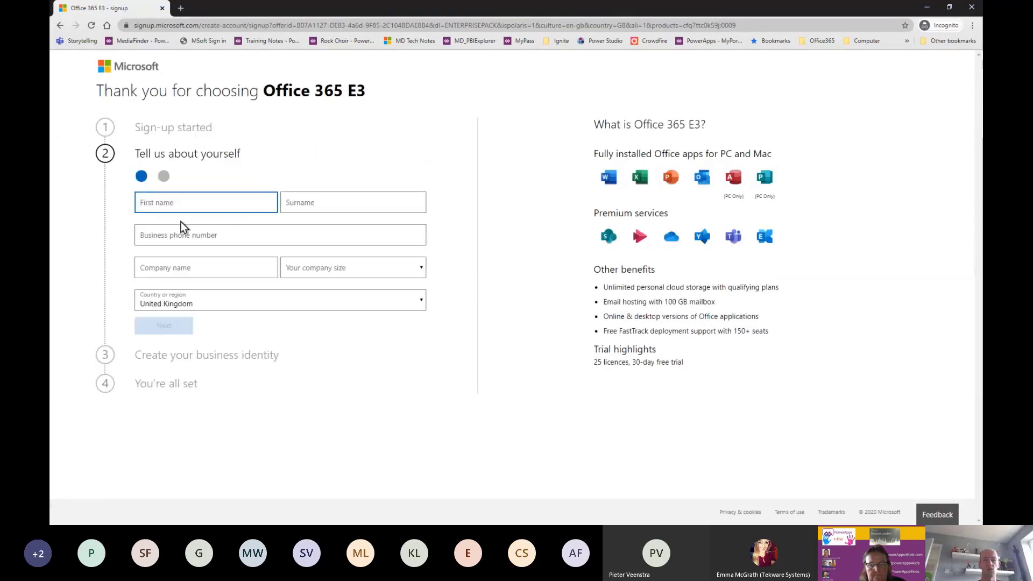
Fill in the user's first name and surname.
text(R)
click(183, 226)
text(eary)
key(BackSpace)
key(BackSpace)
key(BackSpace)
text(r)
key(BackSpace)
key(BackSpace)
key(BackSpace)
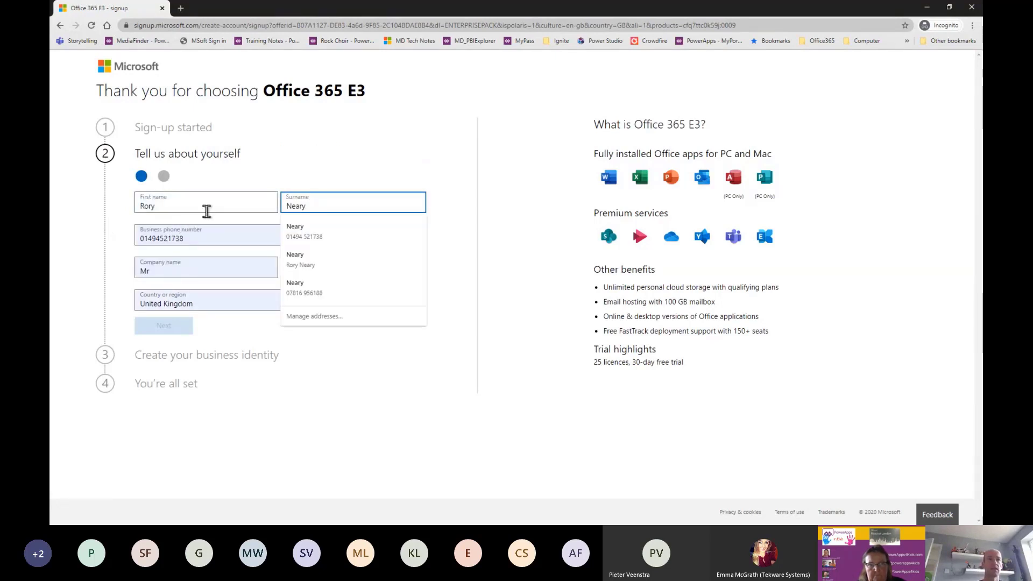
Enter the business phone number and set the company size to 1 person.
key(Tab)
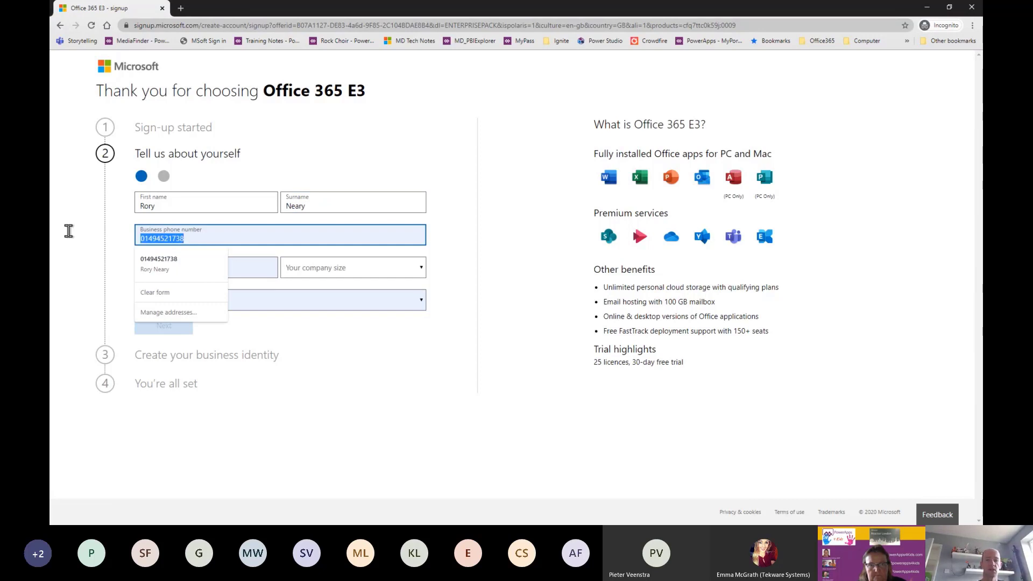
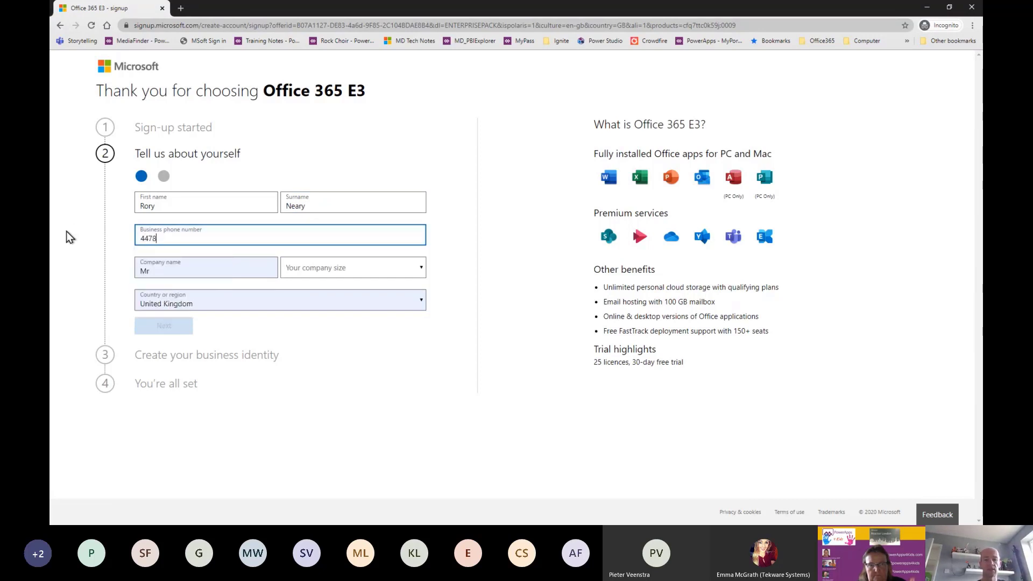
key(ctrl+a)
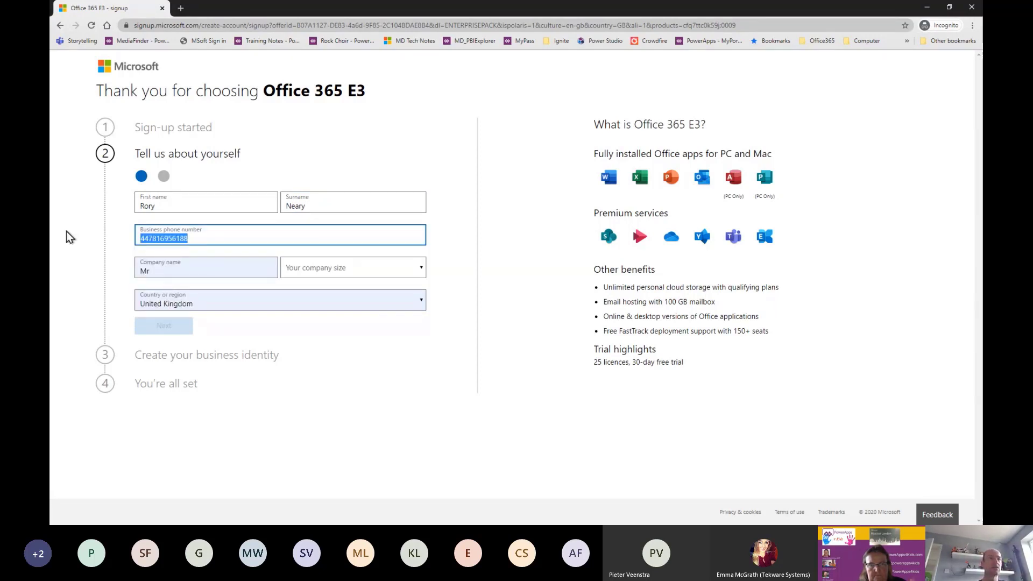
click(325, 269)
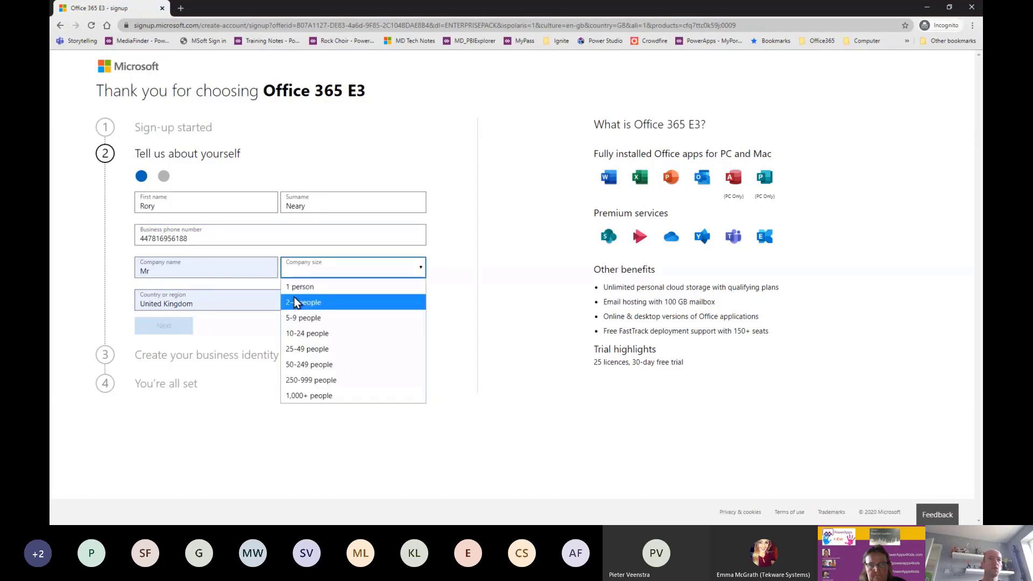
key(Up)
key(Return)
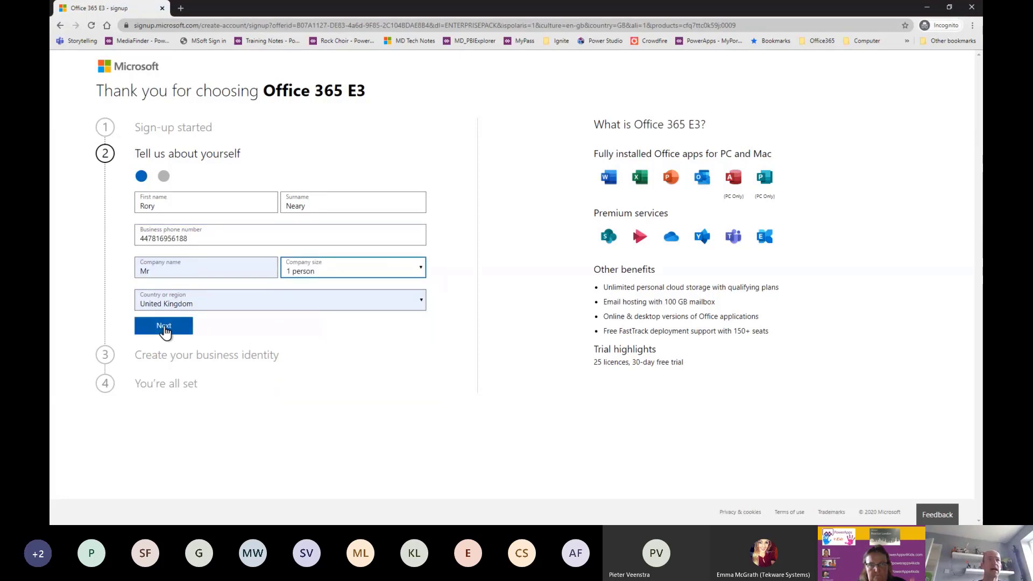
Submit the details, have a verification code texted, and enter and verify the code.
click(164, 329)
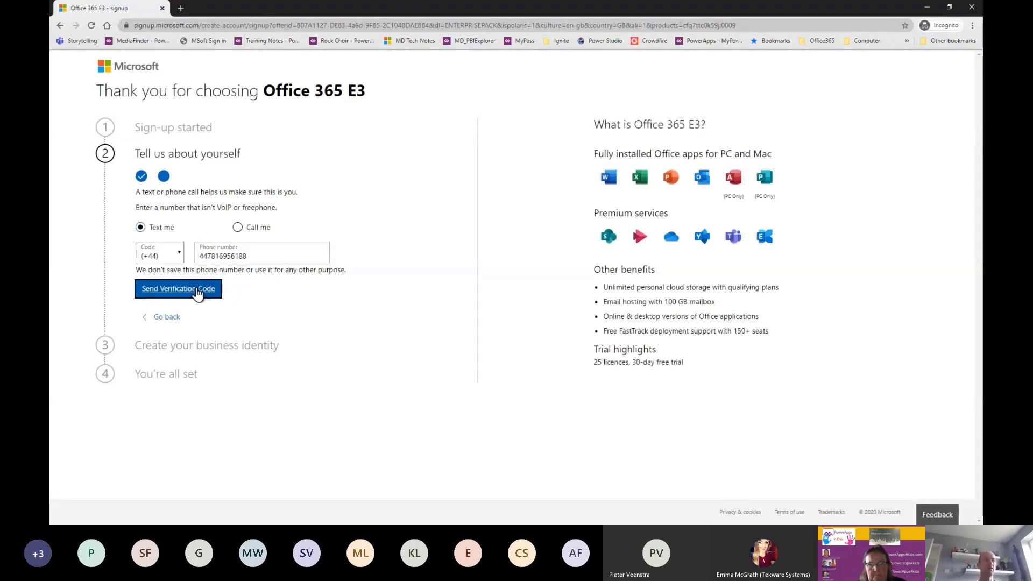
click(198, 293)
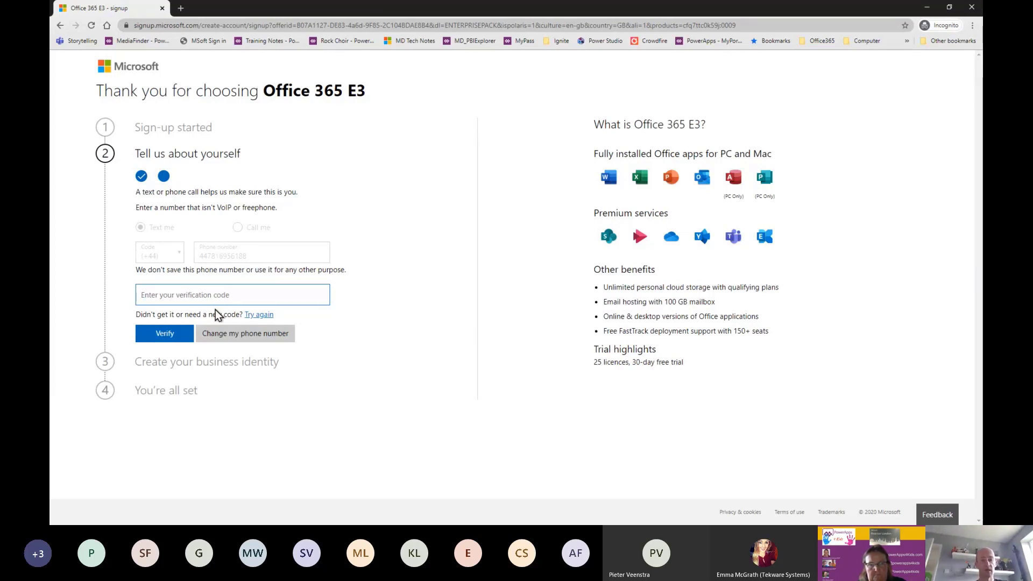
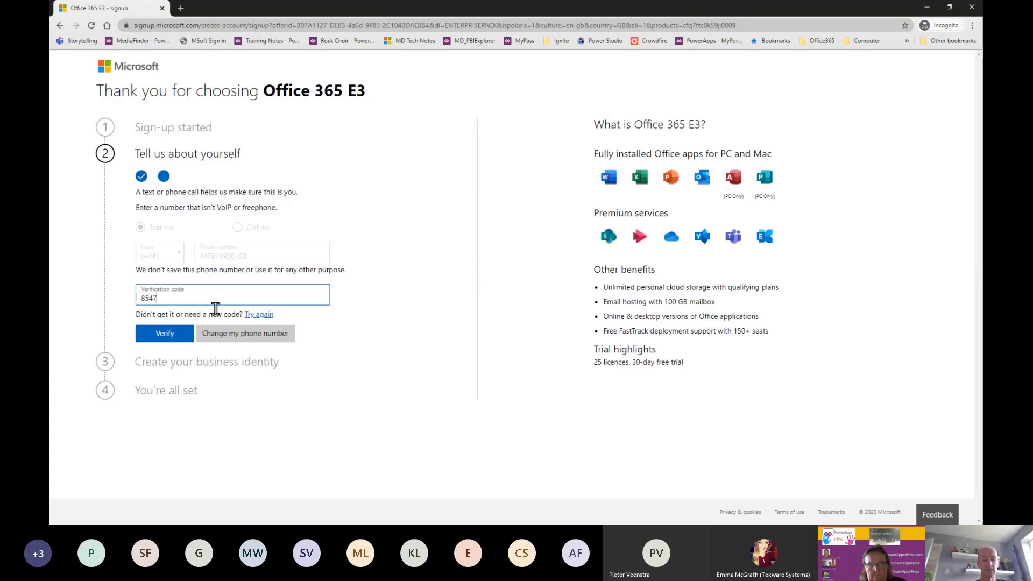
click(165, 335)
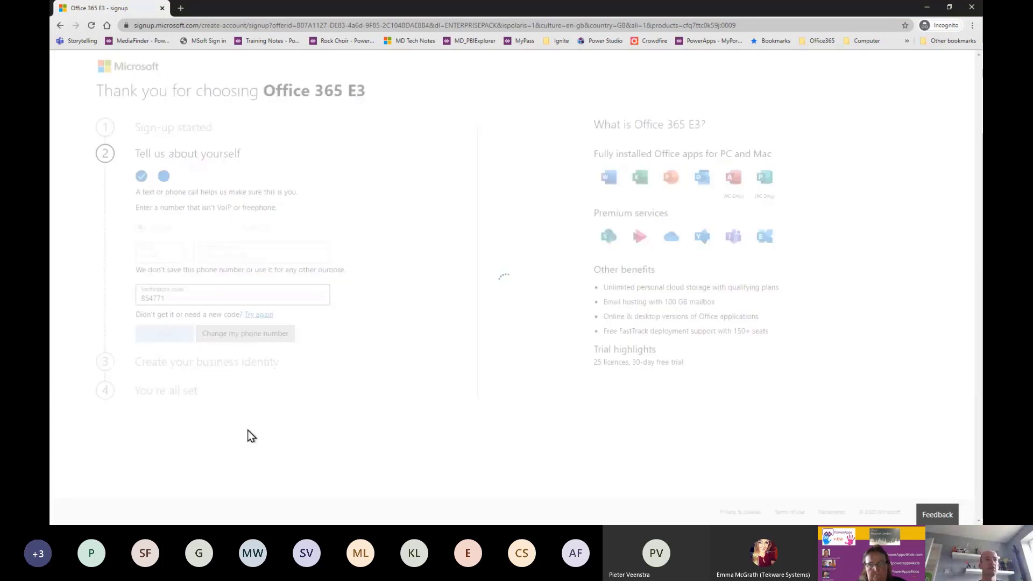
Check availability of powerapps4kids.onmicrosoft.com and accept it as the tenant domain.
click(181, 303)
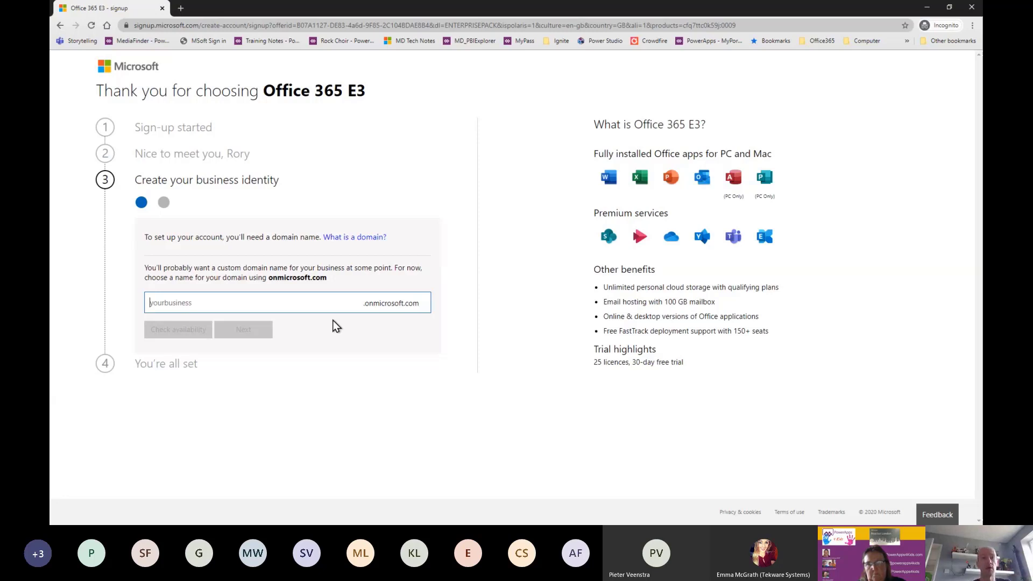
text(powerapps4kids)
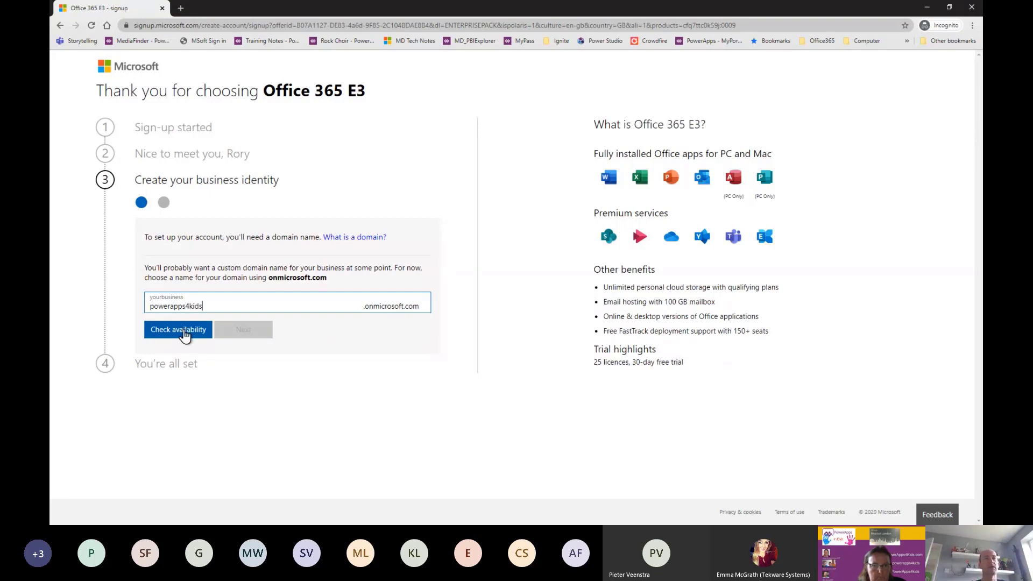
click(185, 329)
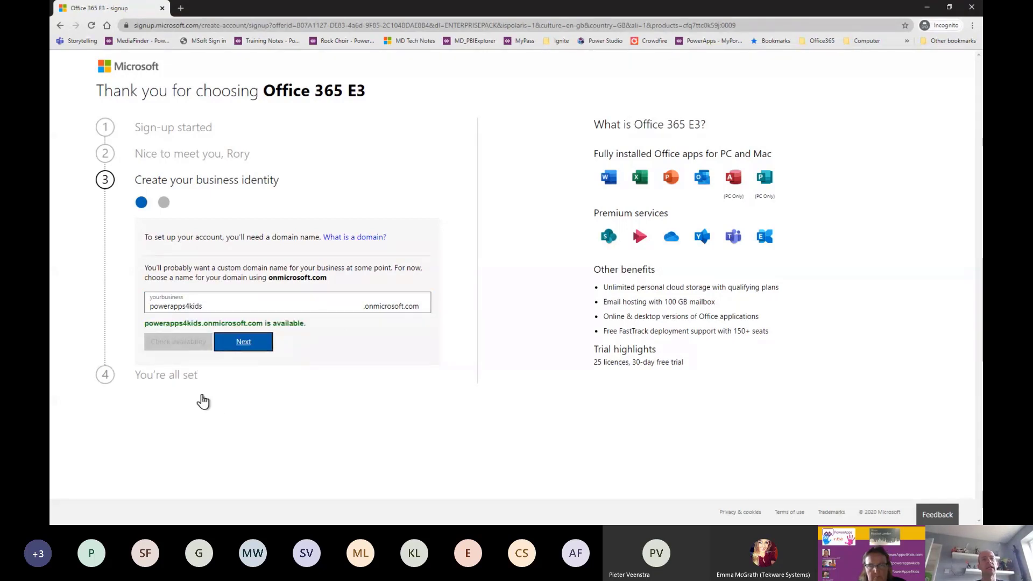
key(Return)
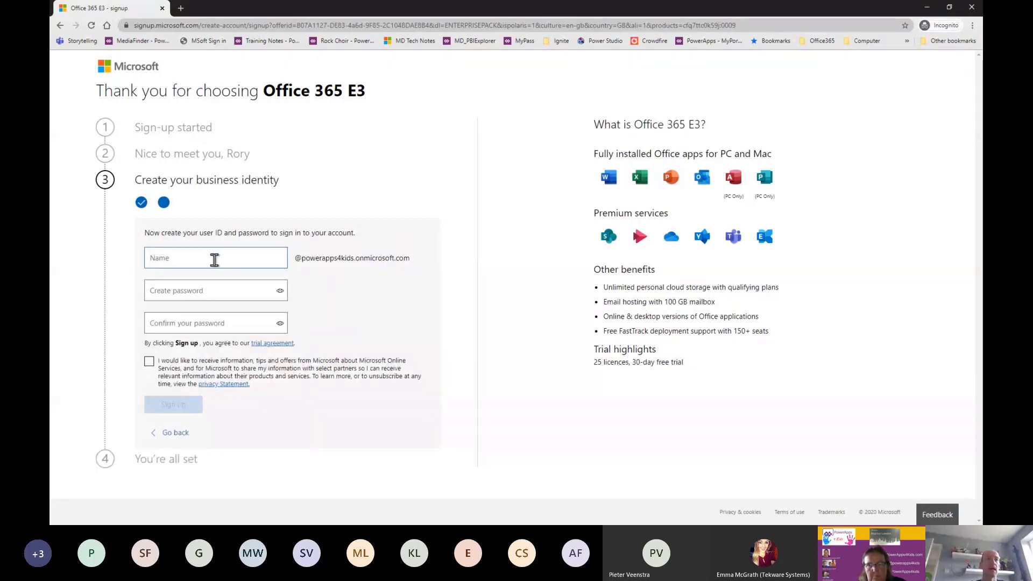
Create the 'admin' user ID with a confirmed password and sign up.
text(admin)
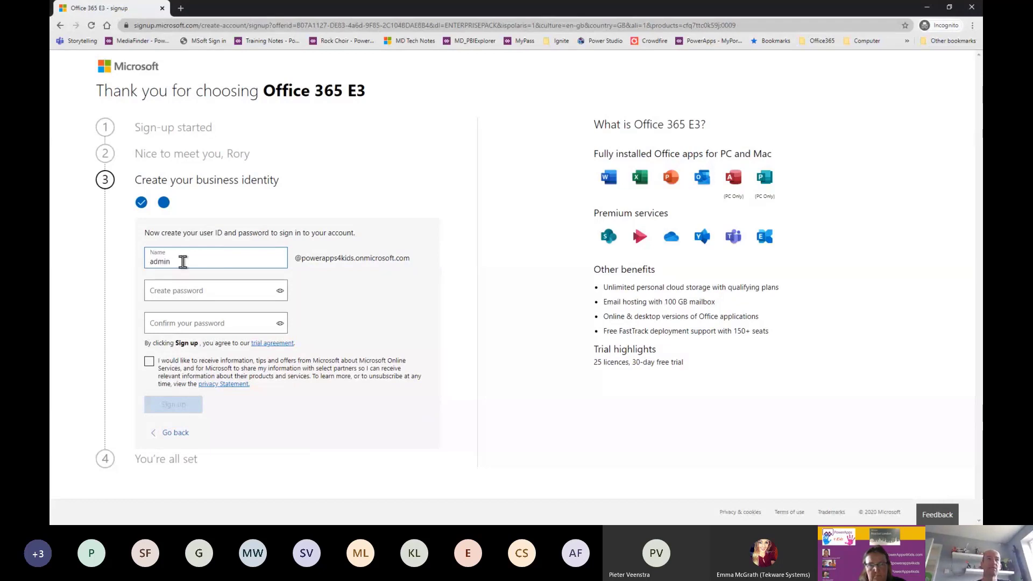
click(199, 290)
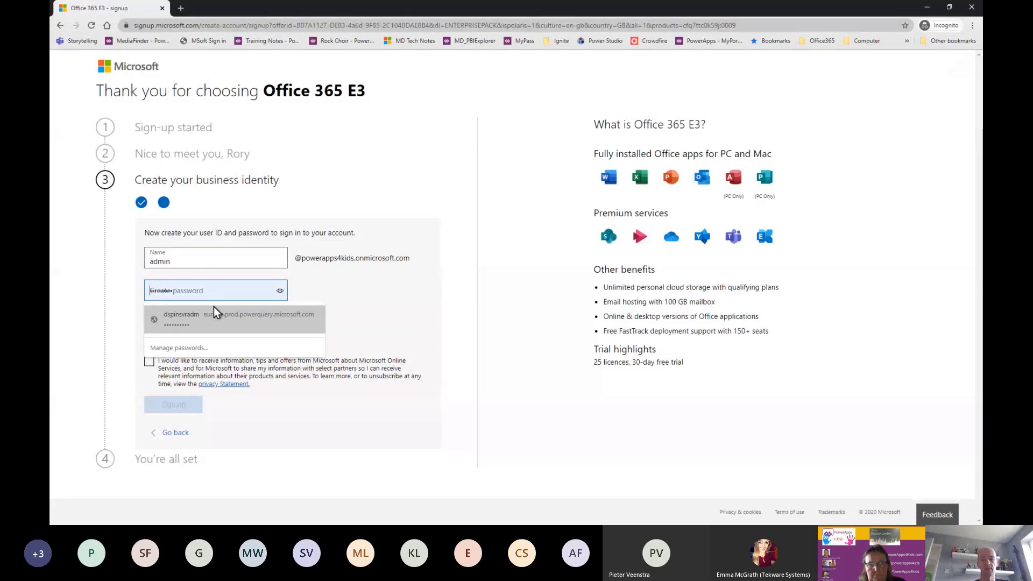
text(•••••••)
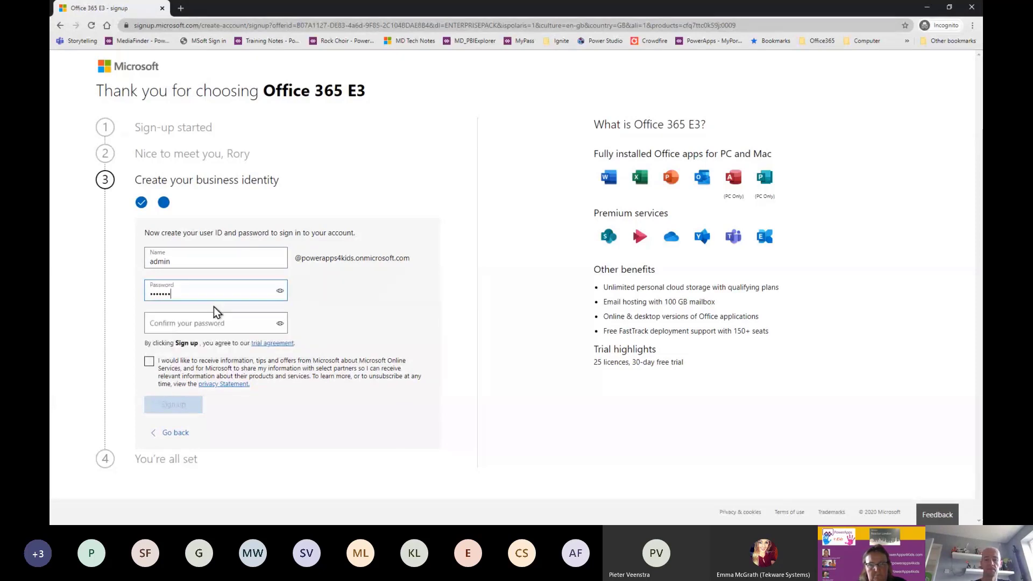
text(•••)
click(217, 323)
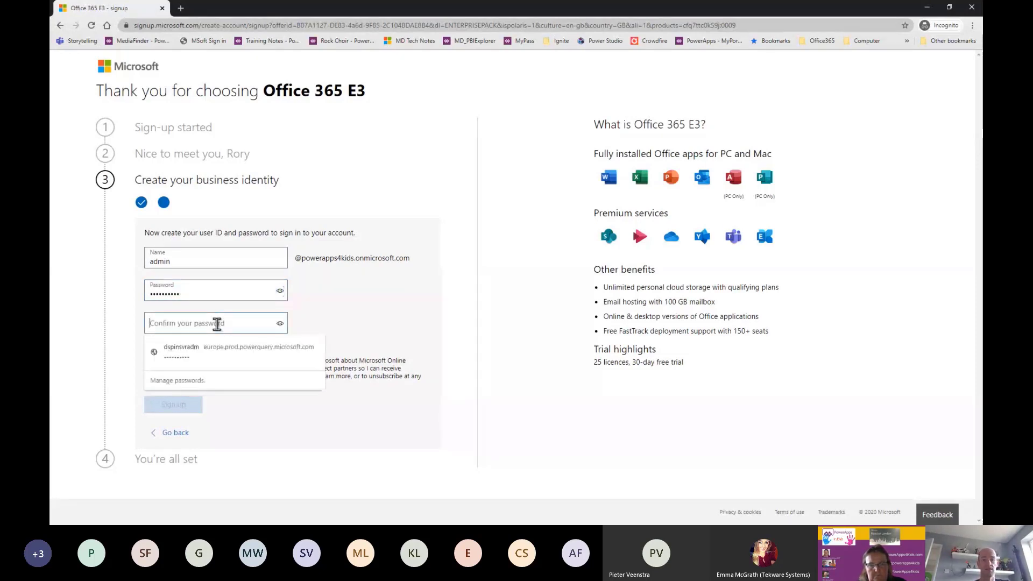
text(•••••••)
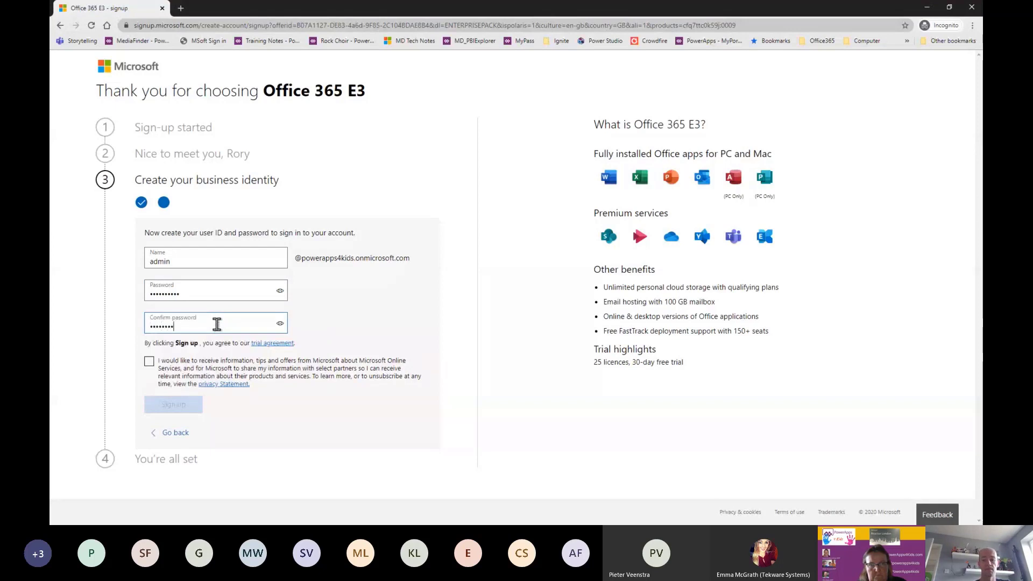
text(•)
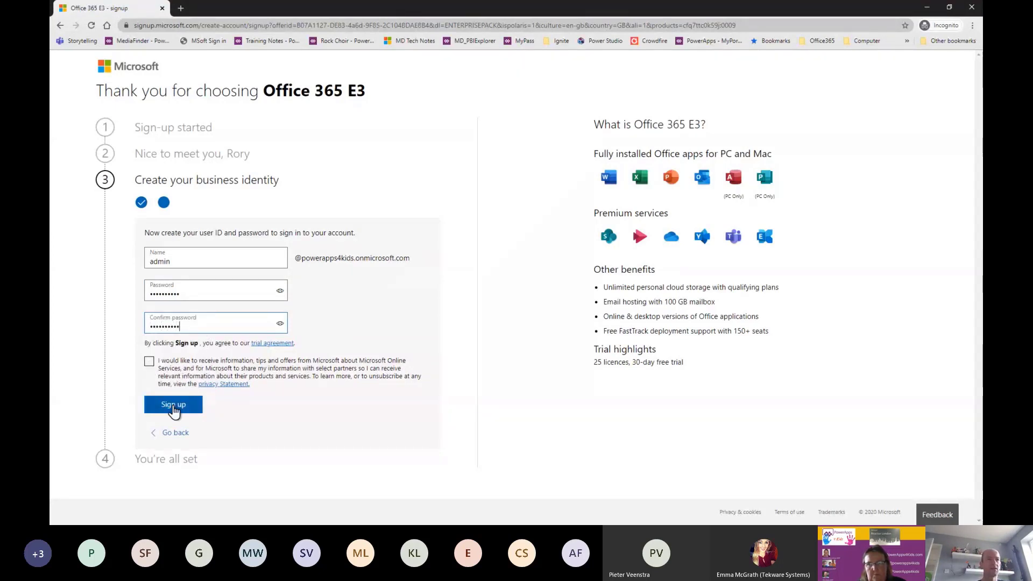
click(173, 410)
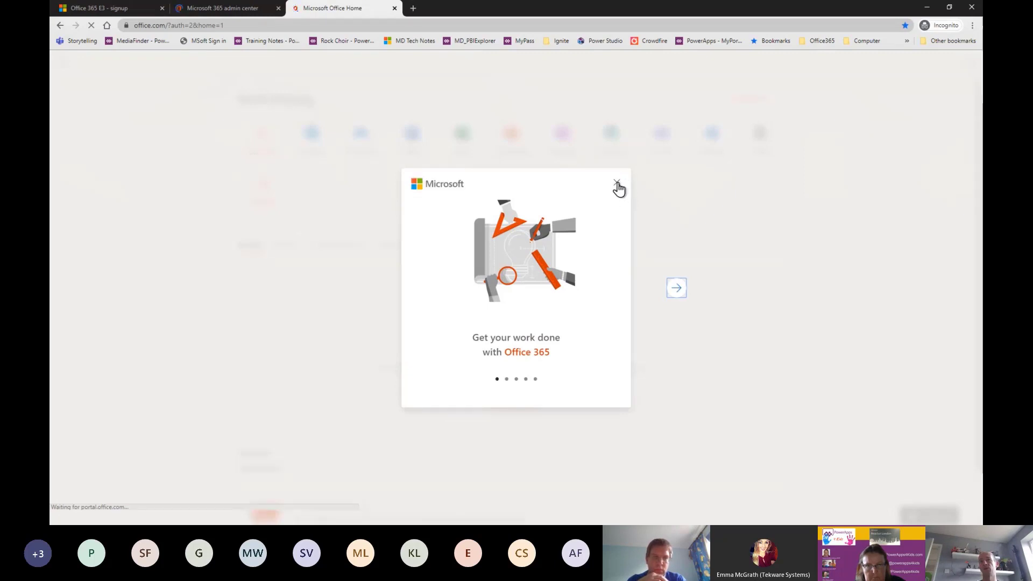
Close the Office 365 welcome tour dialog.
click(617, 185)
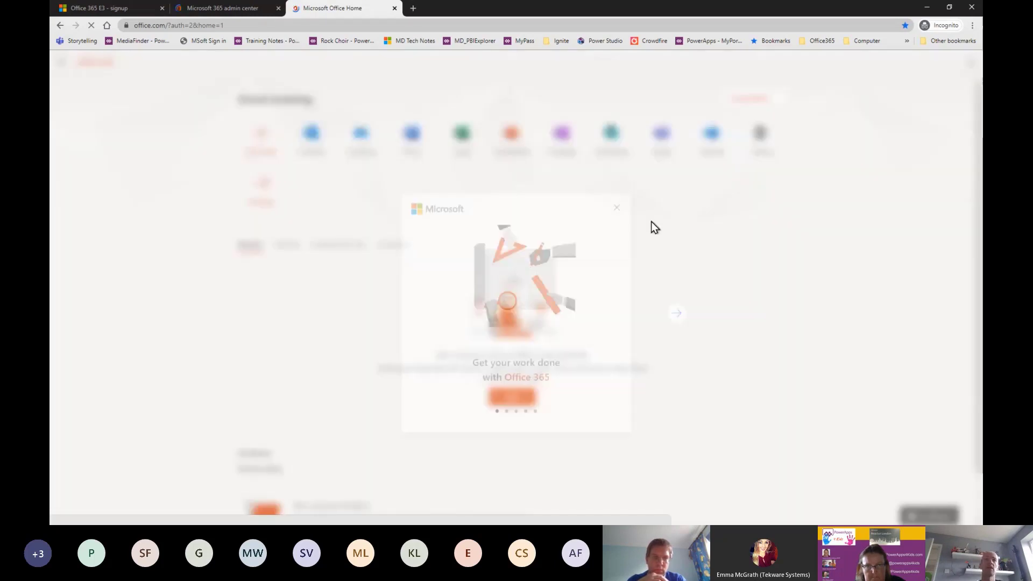